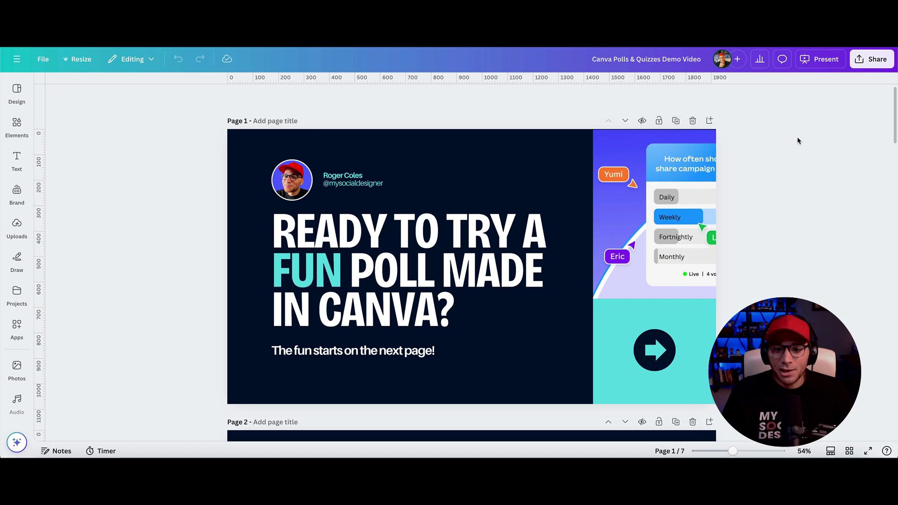
Scroll from Page 1 down to the Page 2 poll about the countdown-to-2025 vibe
scroll(758, 150, down, 5)
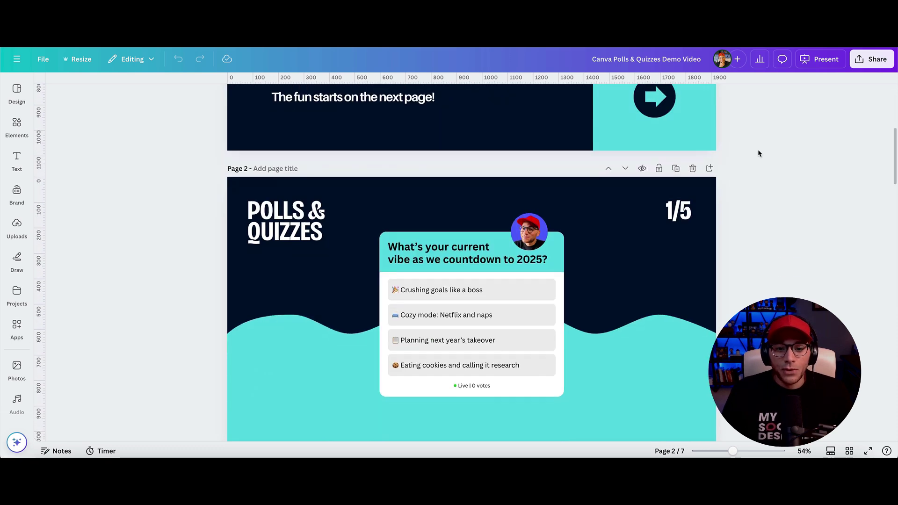
scroll(759, 153, down, 5)
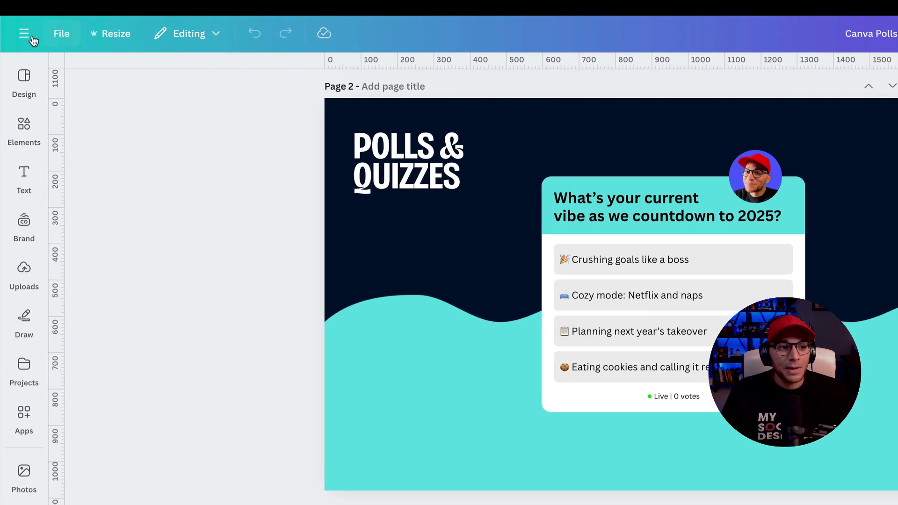
Browse the side panels, then show all Polls & Quizzes templates under Elements
click(17, 90)
click(28, 184)
click(24, 299)
click(28, 353)
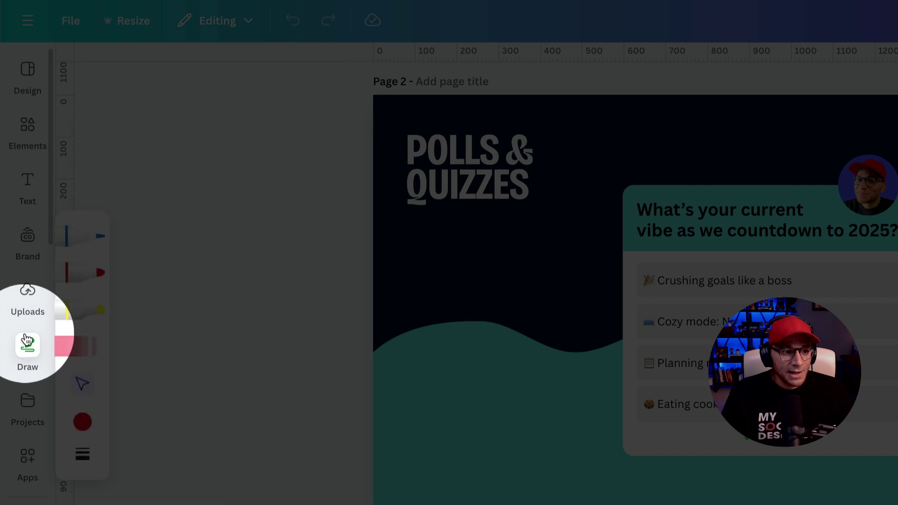
click(27, 185)
click(31, 149)
scroll(131, 312, down, 3)
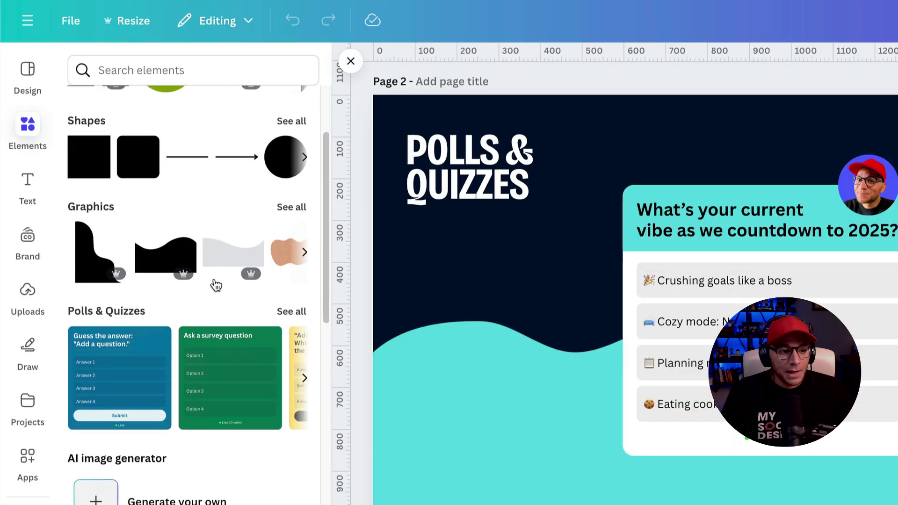
click(291, 312)
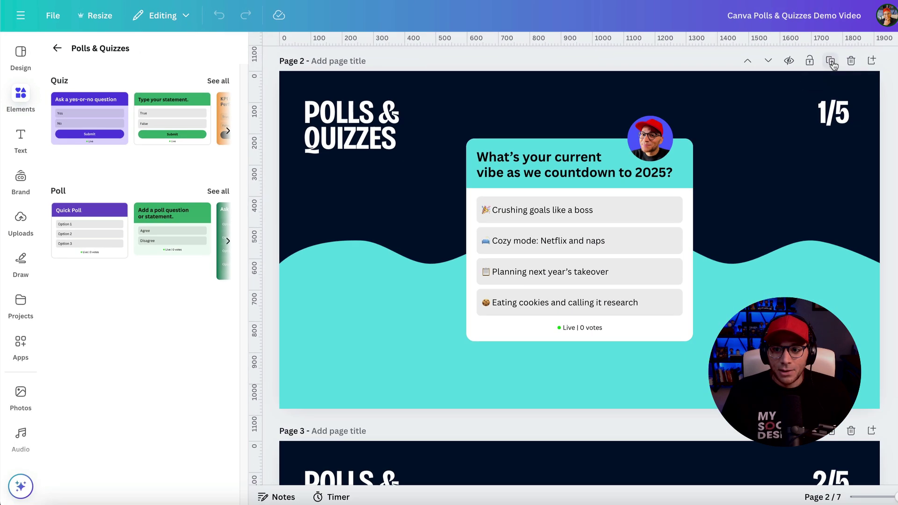
Duplicate Page 2 and delete the poll from the new Page 3
click(831, 61)
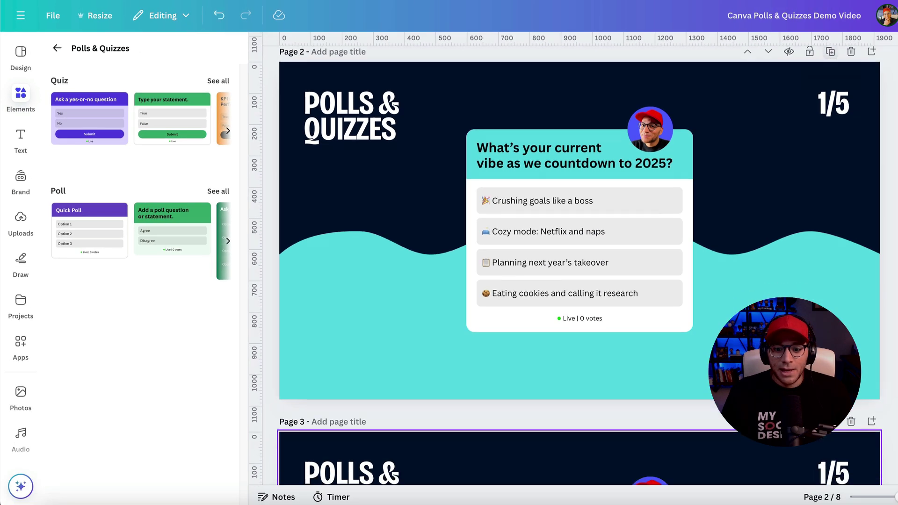
click(609, 228)
key(Delete)
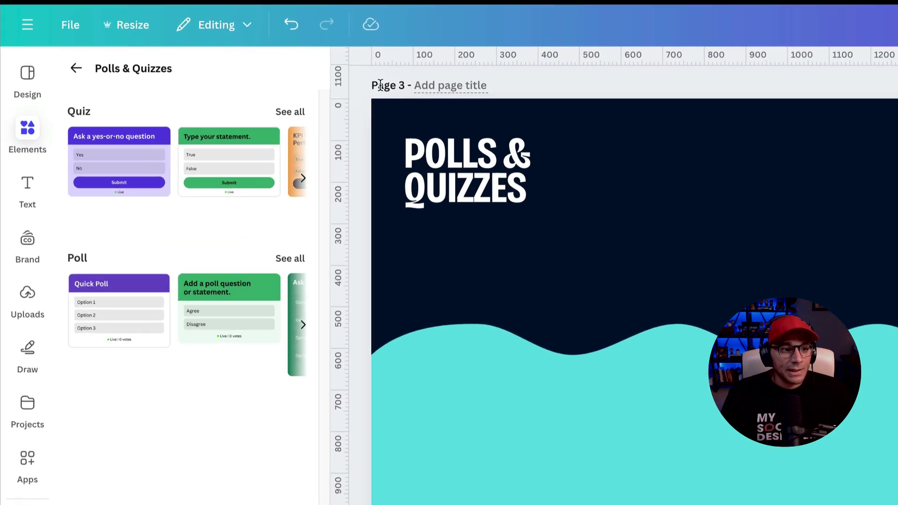
Add the yellow 'Add a statement' quiz template from the Quiz collection to Page 3
click(298, 112)
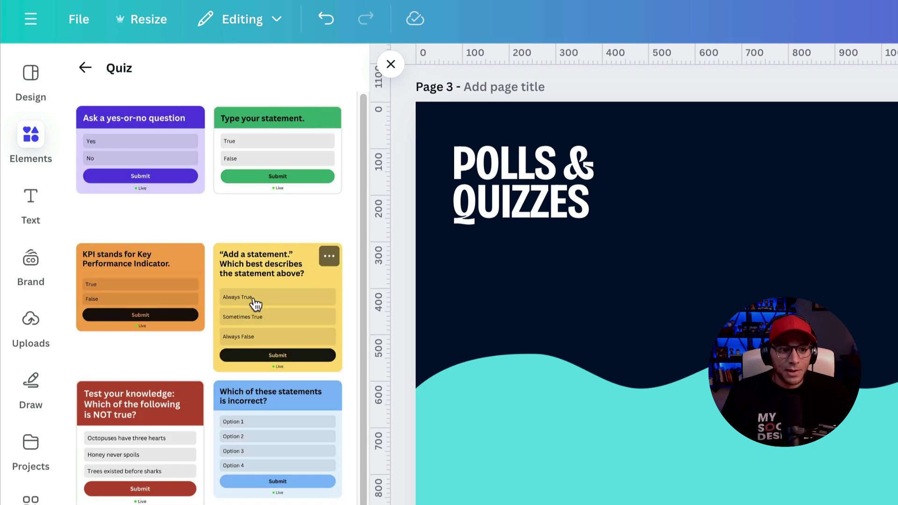
click(256, 304)
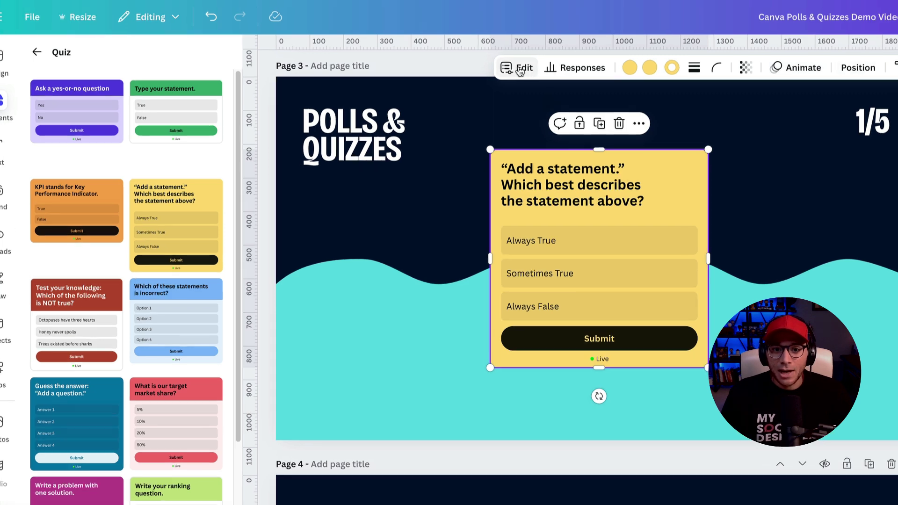
Open the quiz editor, hide and restore the header, and select the header text
click(521, 72)
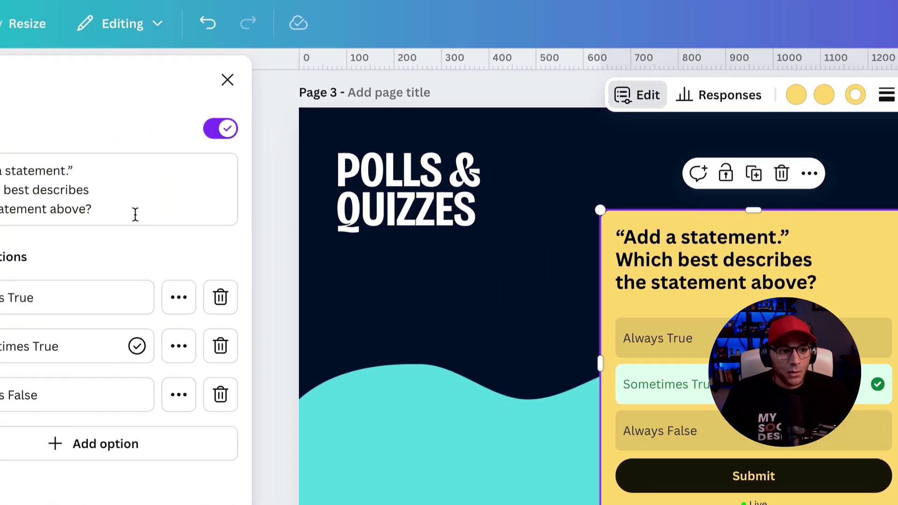
drag(220, 211, 88, 167)
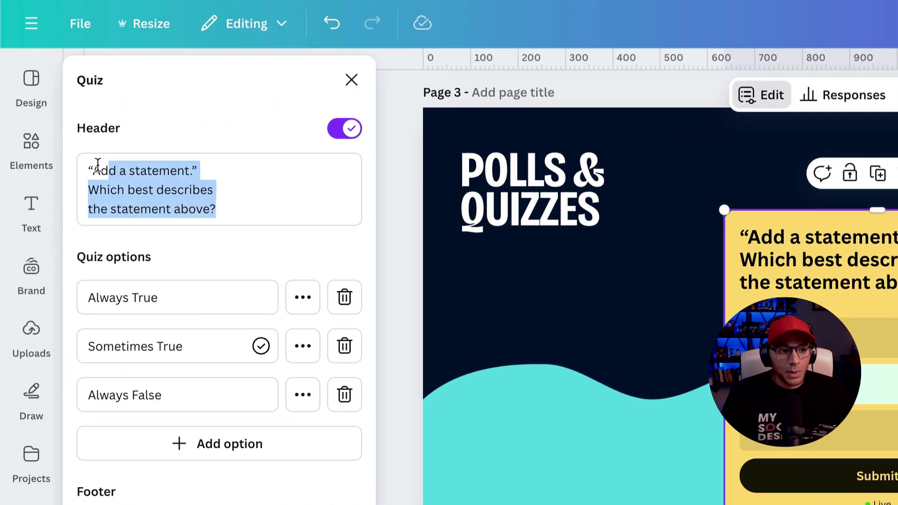
click(245, 172)
click(343, 129)
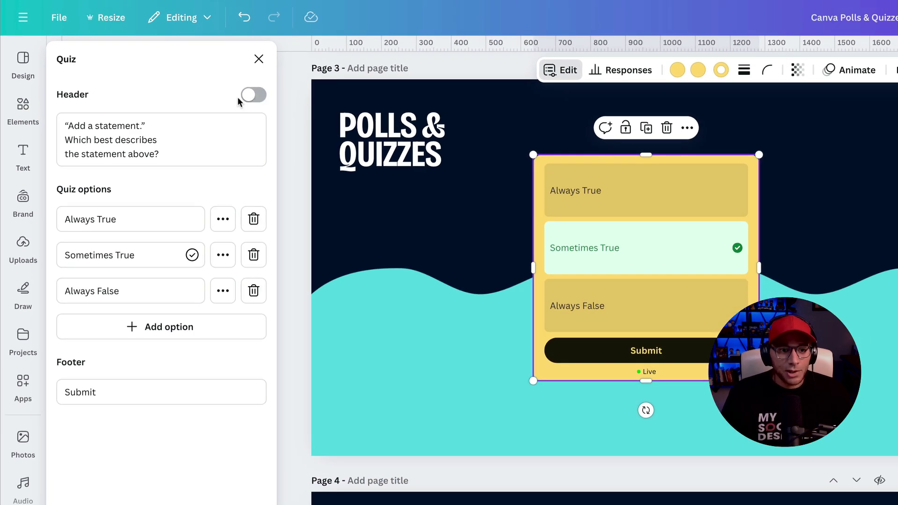
click(252, 98)
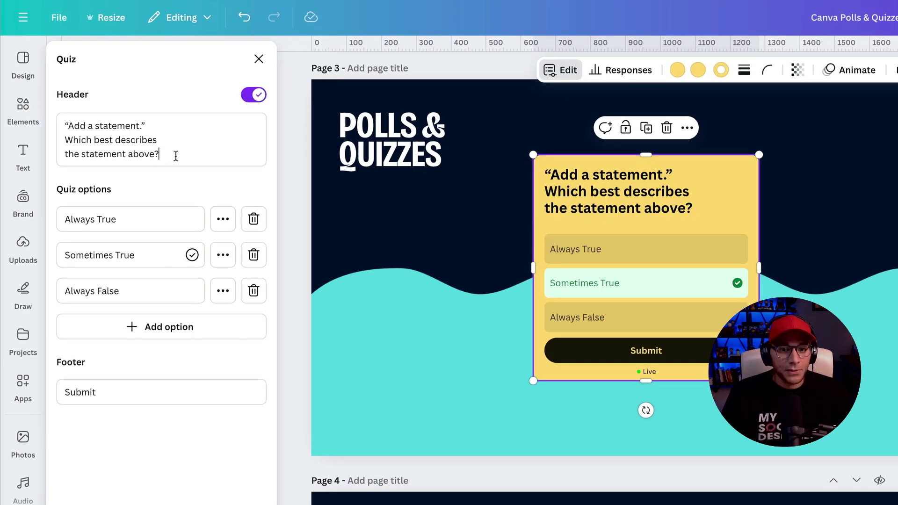
drag(176, 156, 41, 113)
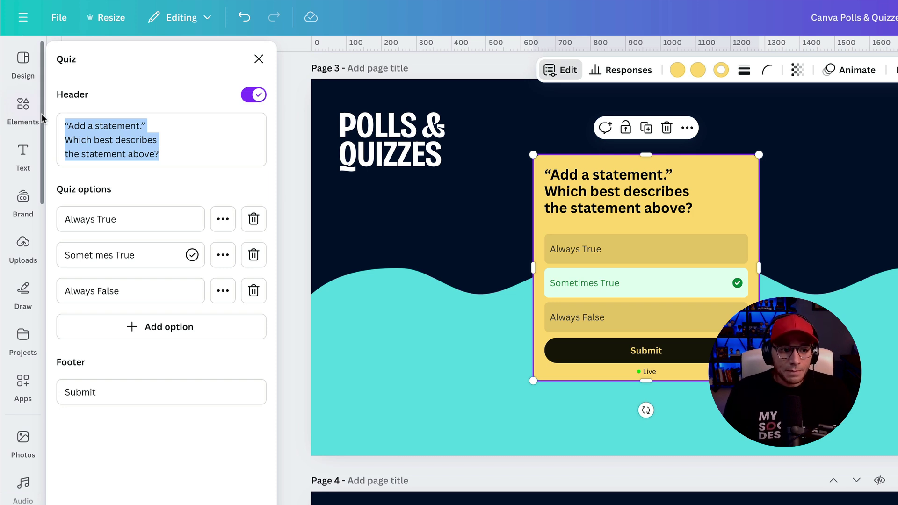
Change the quiz header to 'Is it possible to create a poll and quiz within Canva'
text(C)
key(BackSpace)
text(Is it)
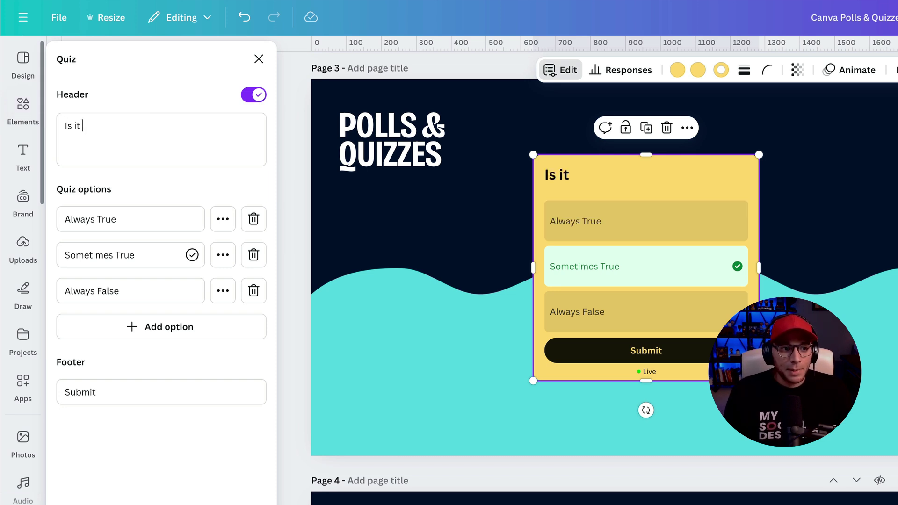
text( possible to create)
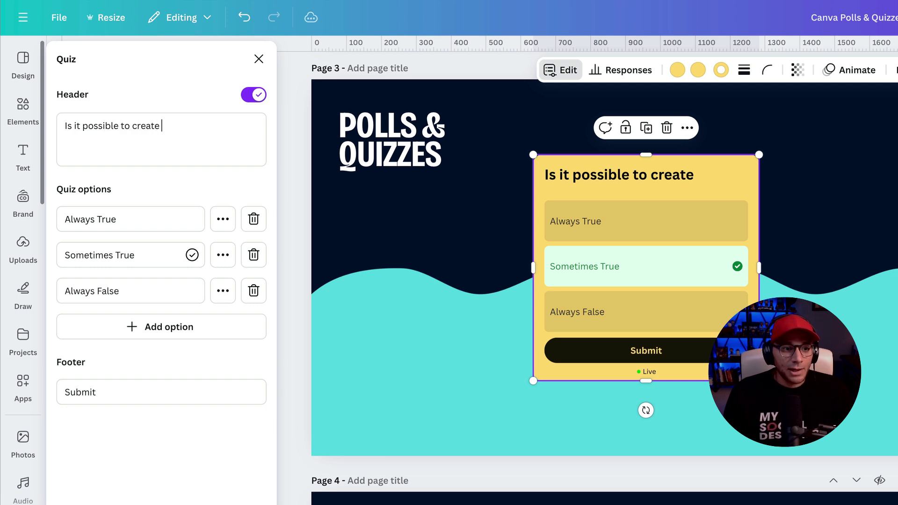
text( a poll and quiz within Canva?)
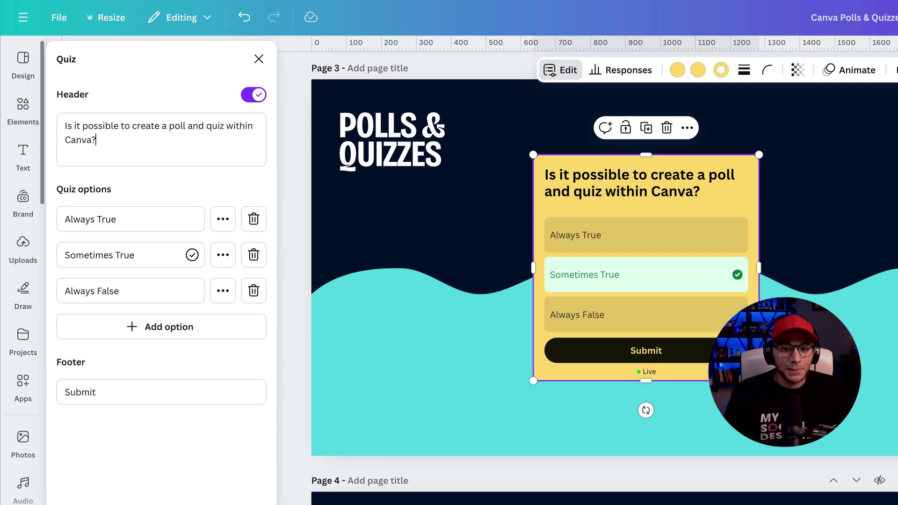
Replace the three answers with Yes, Nope and 'Whatchu talkin' bout Willis?'
triple_click(140, 217)
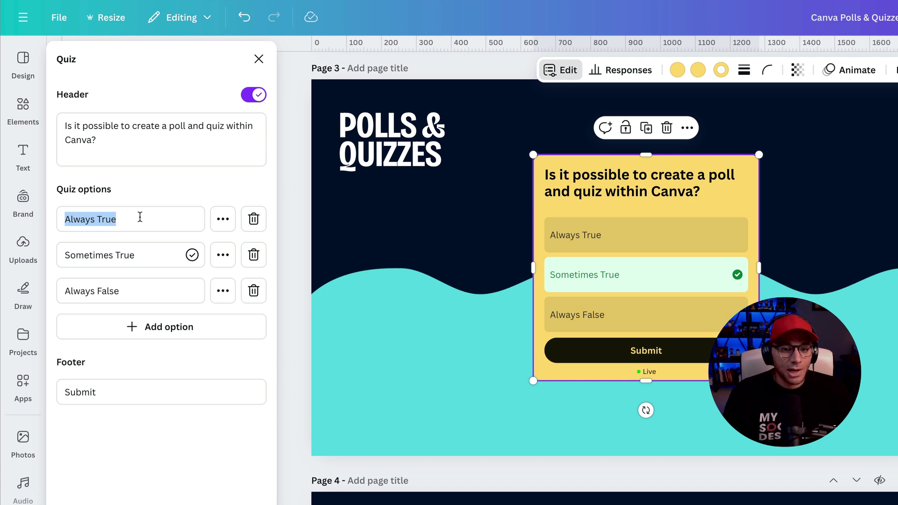
text(Yes)
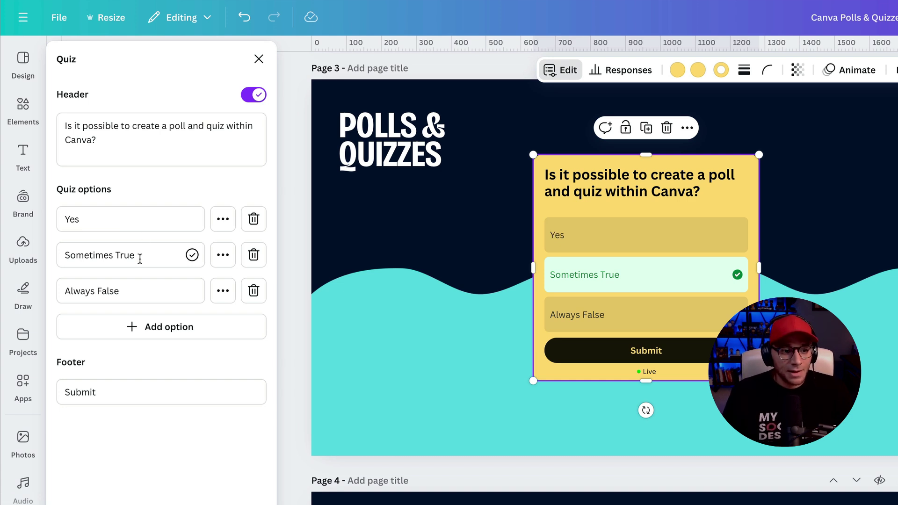
triple_click(144, 255)
text(Nope)
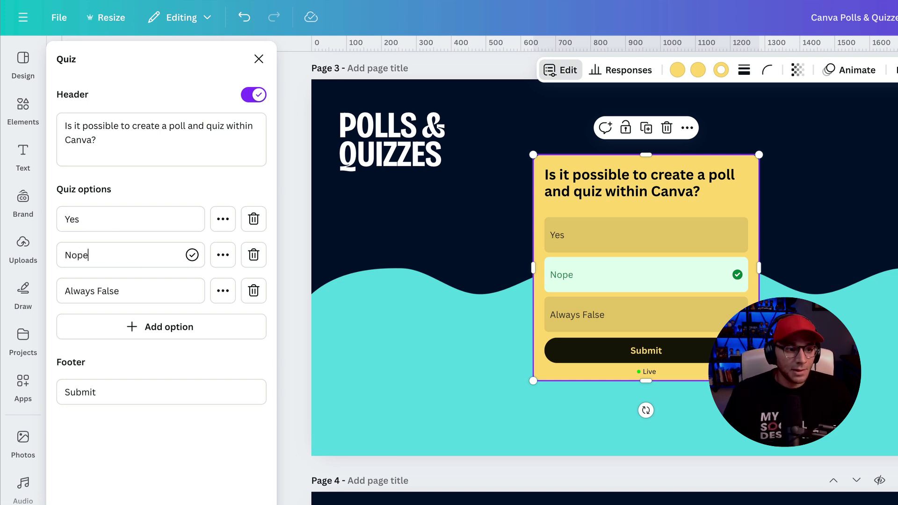
triple_click(151, 283)
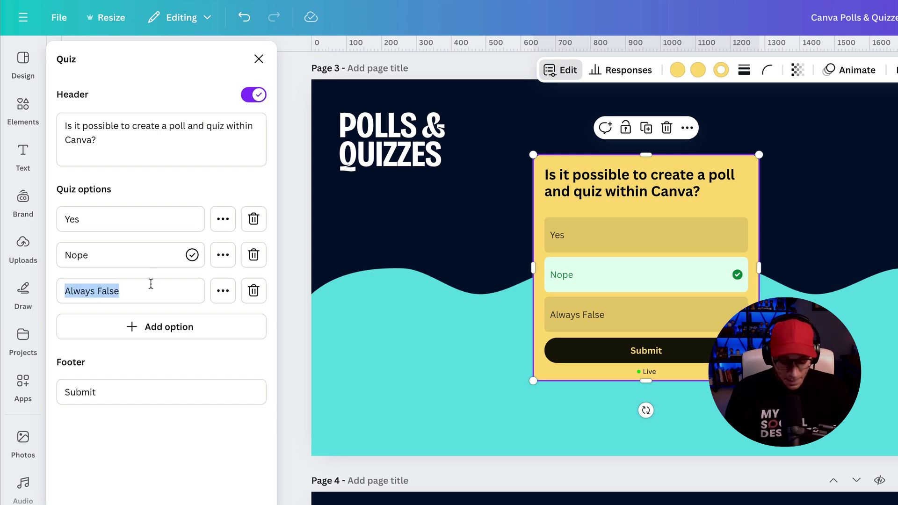
text(Whatchu talkin' bout Willis?)
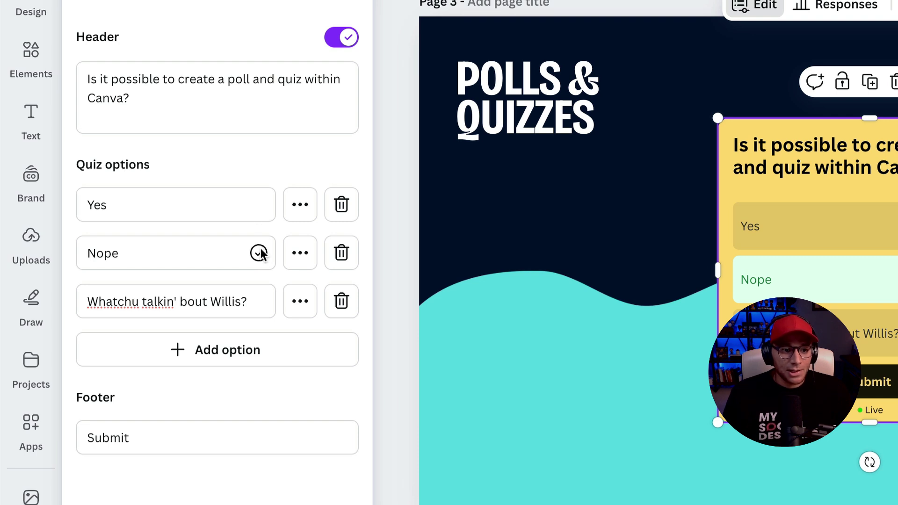
Mark Yes as the quiz's correct answer
click(297, 207)
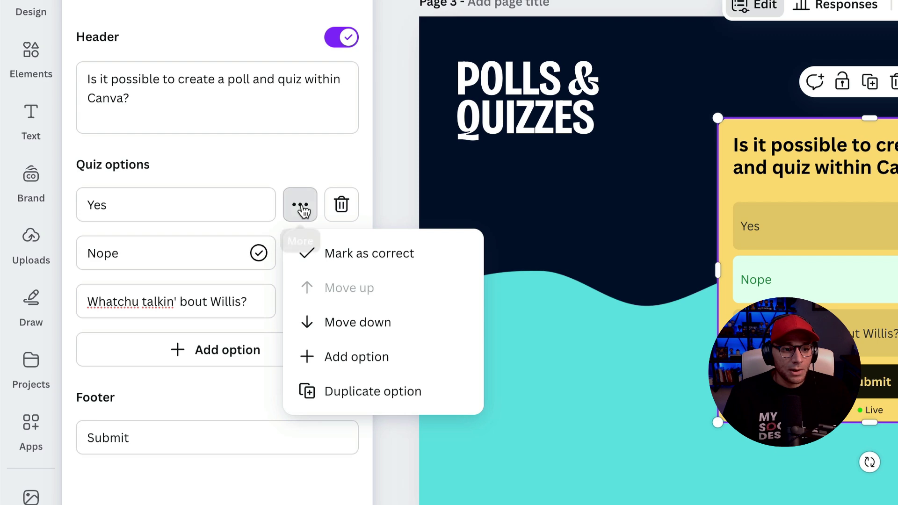
click(426, 256)
click(292, 185)
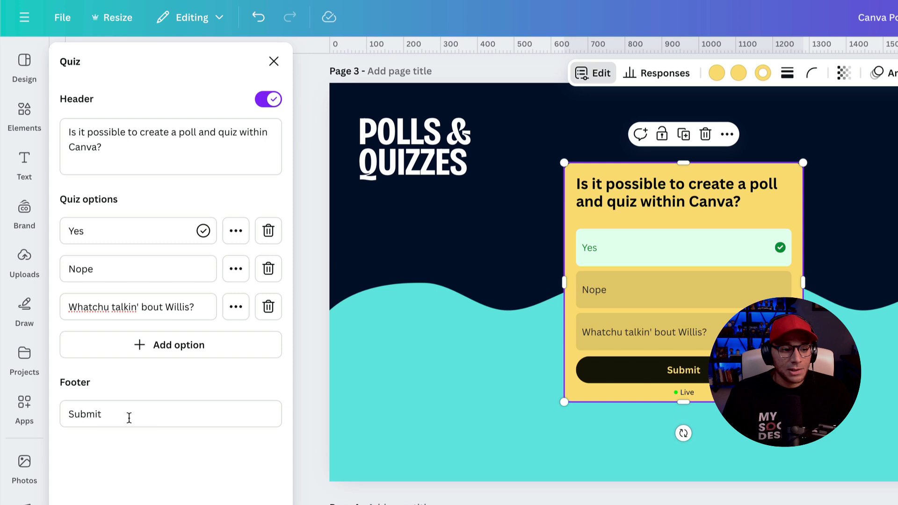
click(129, 417)
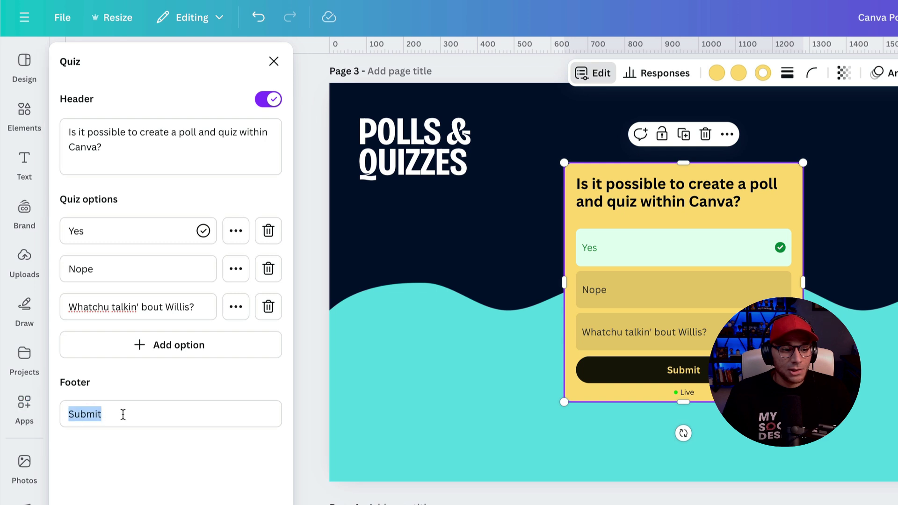
click(129, 411)
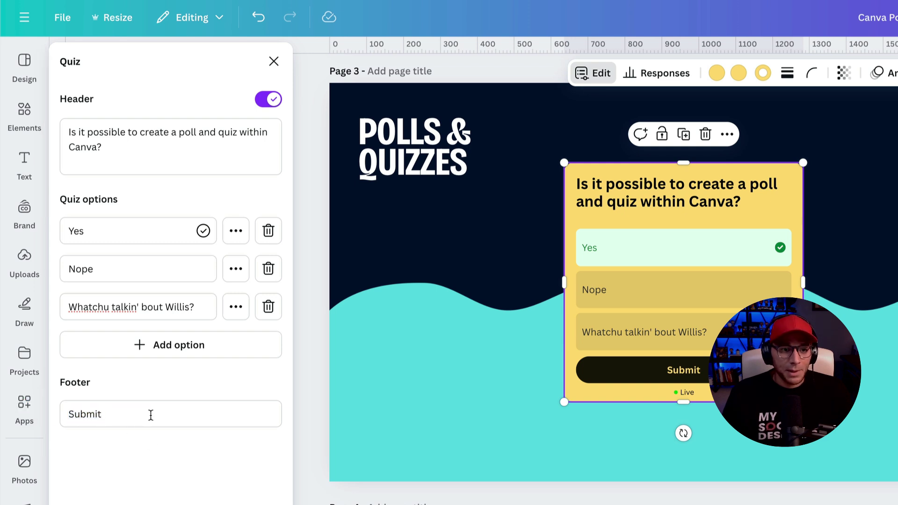
Recolour the quiz with a teal header and Submit button on a white background
click(717, 73)
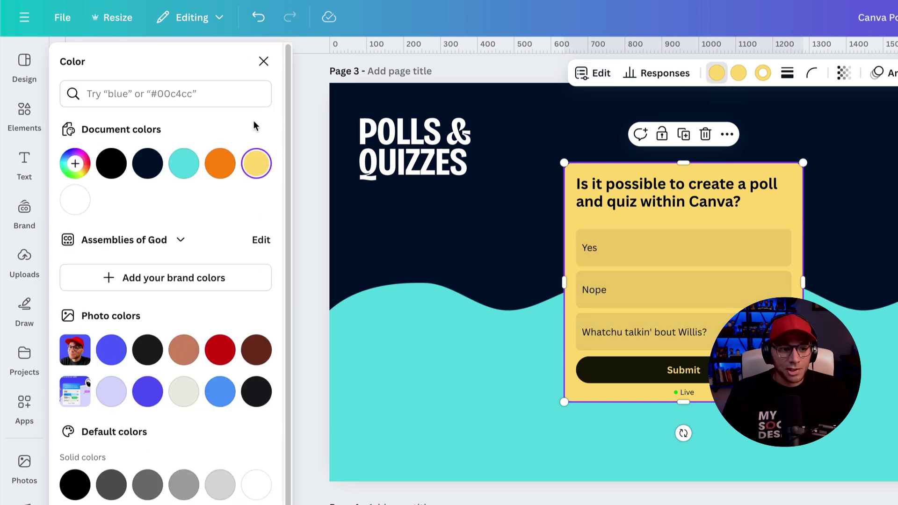
click(182, 163)
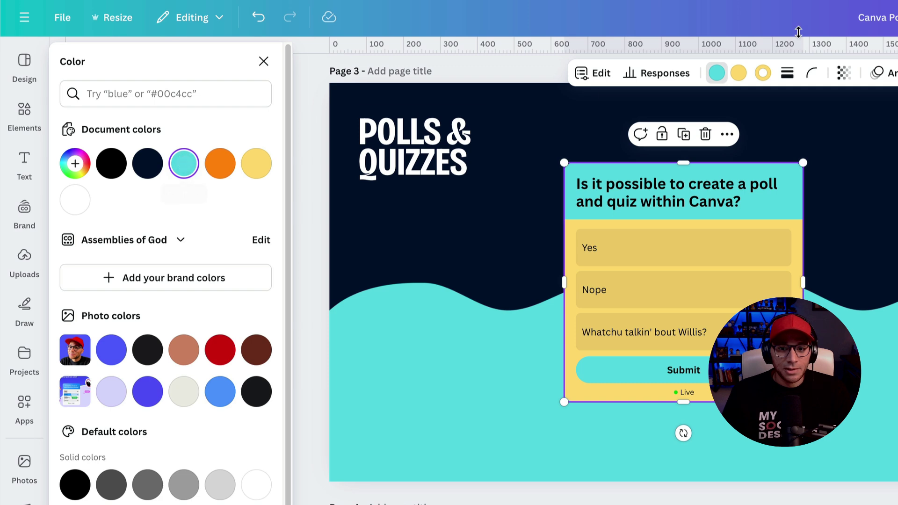
click(759, 73)
click(75, 200)
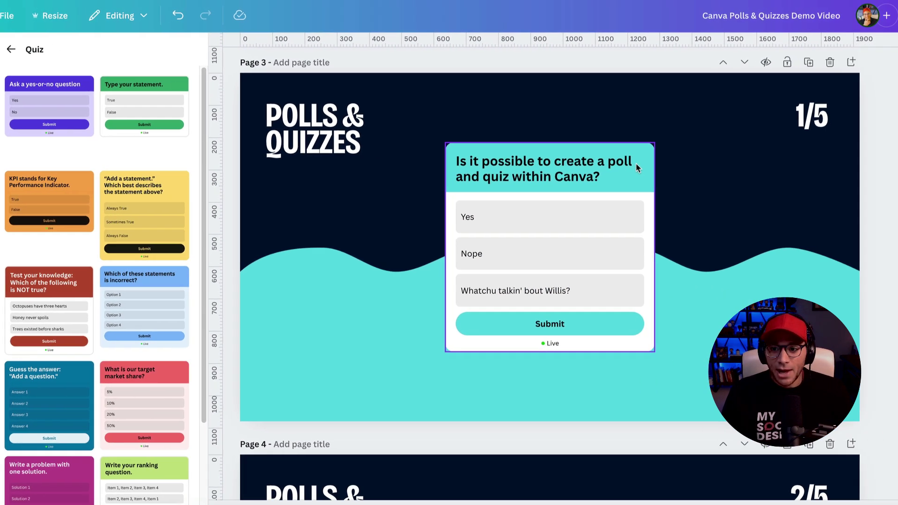
click(684, 163)
Create a public view link for the presentation and copy it
click(783, 90)
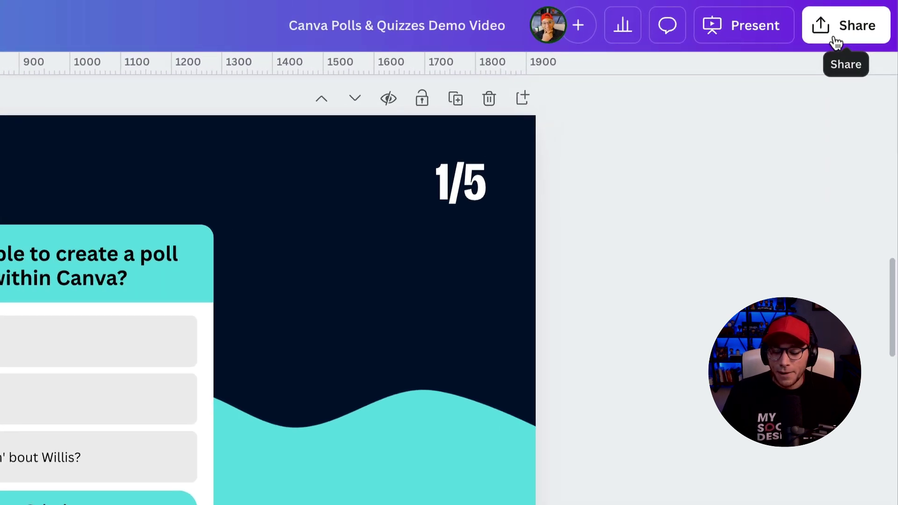
click(836, 42)
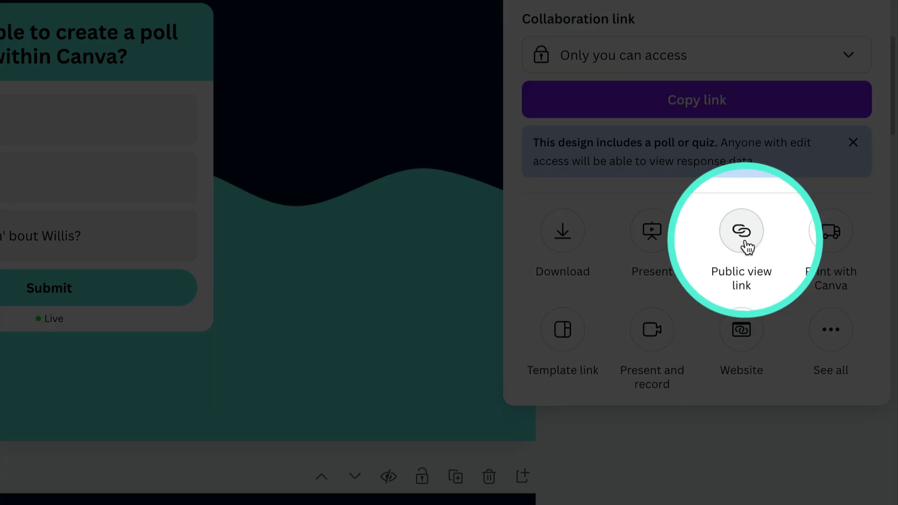
click(745, 243)
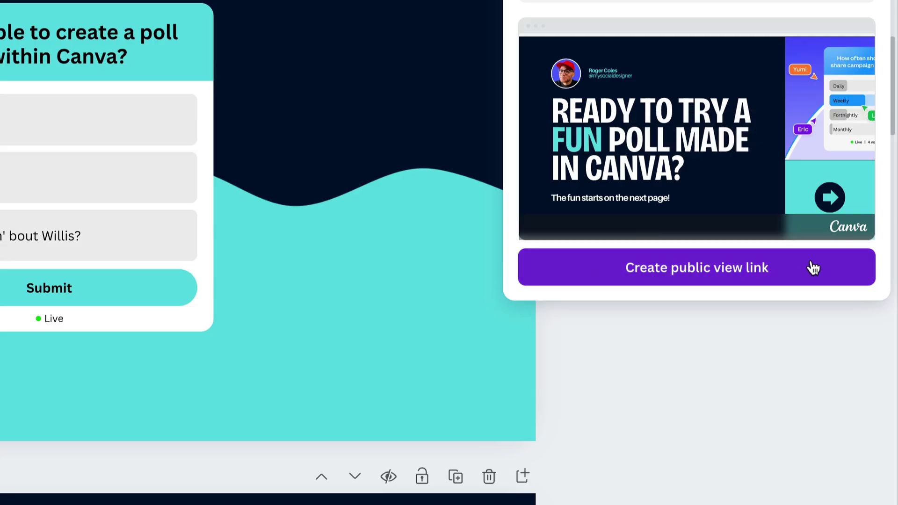
click(792, 271)
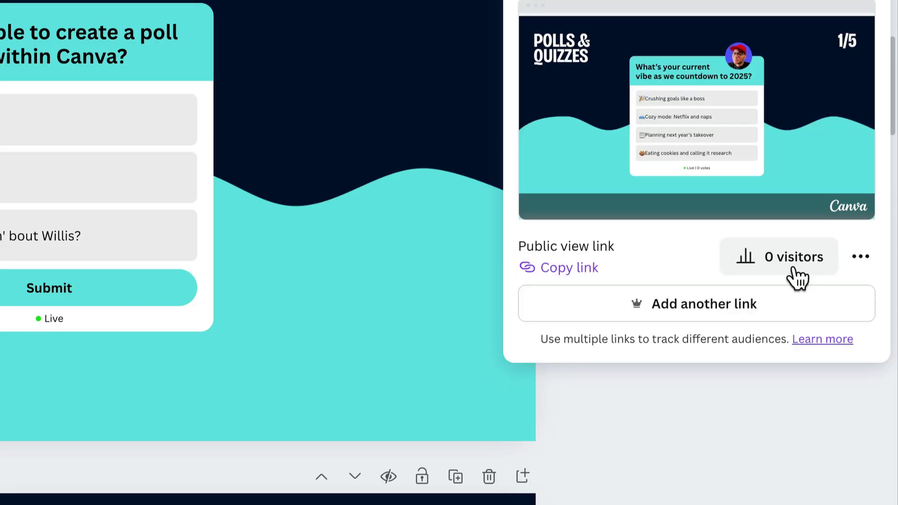
click(585, 269)
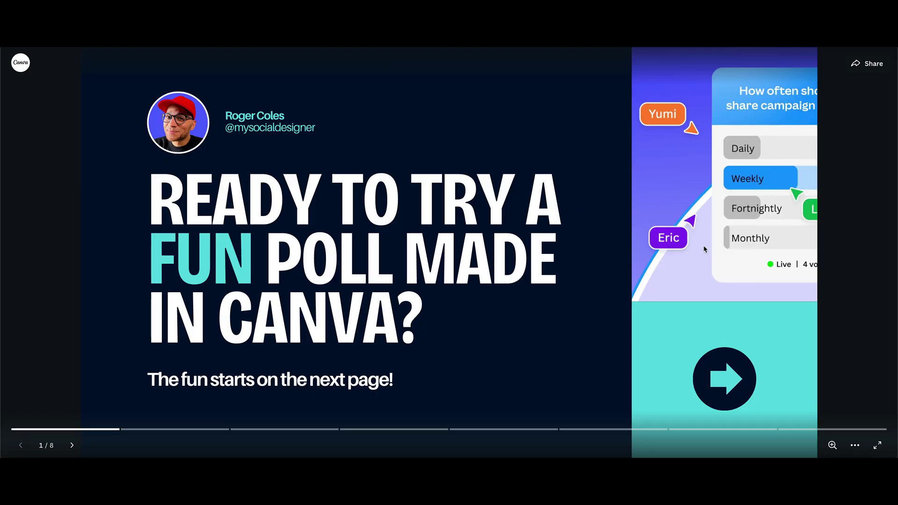
In the public view, advance to the quiz slide and submit Yes, then Nope
click(848, 250)
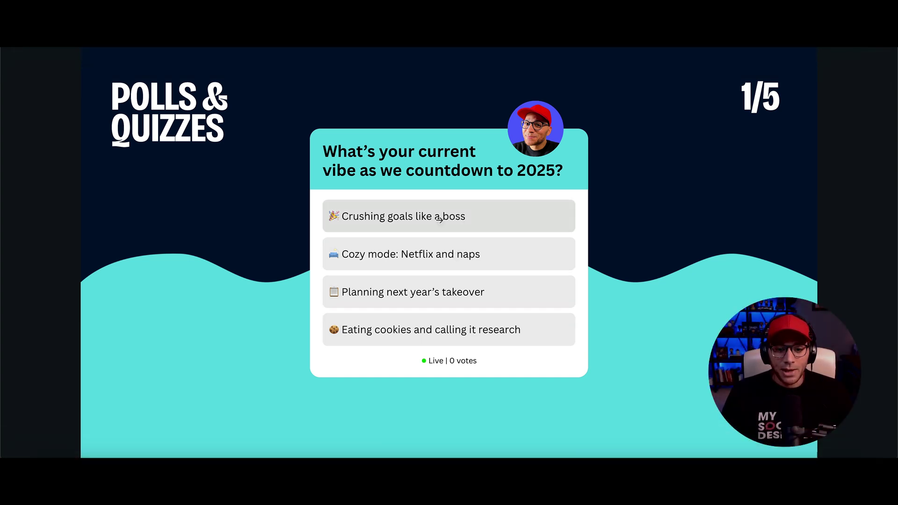
click(639, 137)
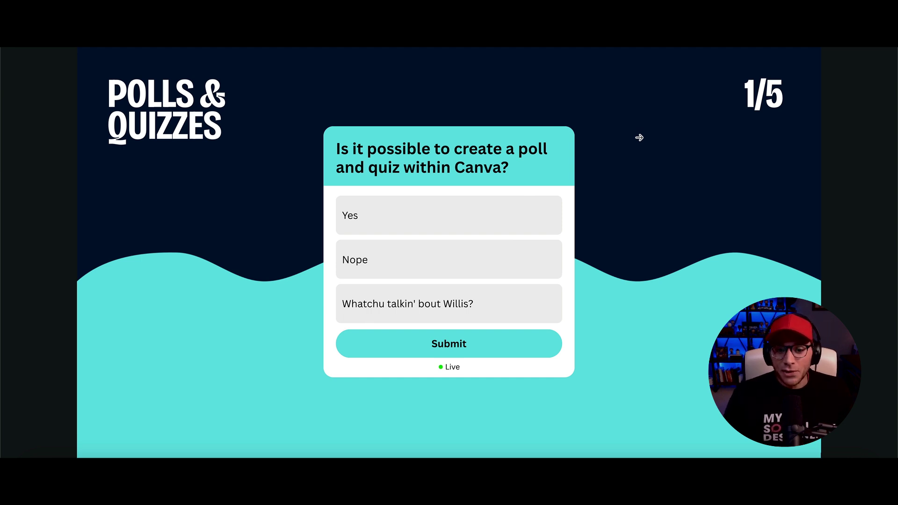
click(509, 220)
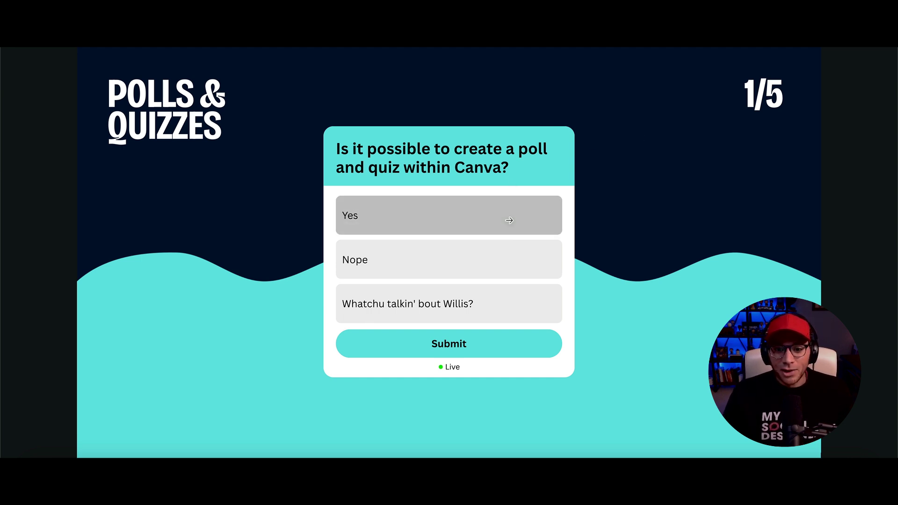
click(488, 354)
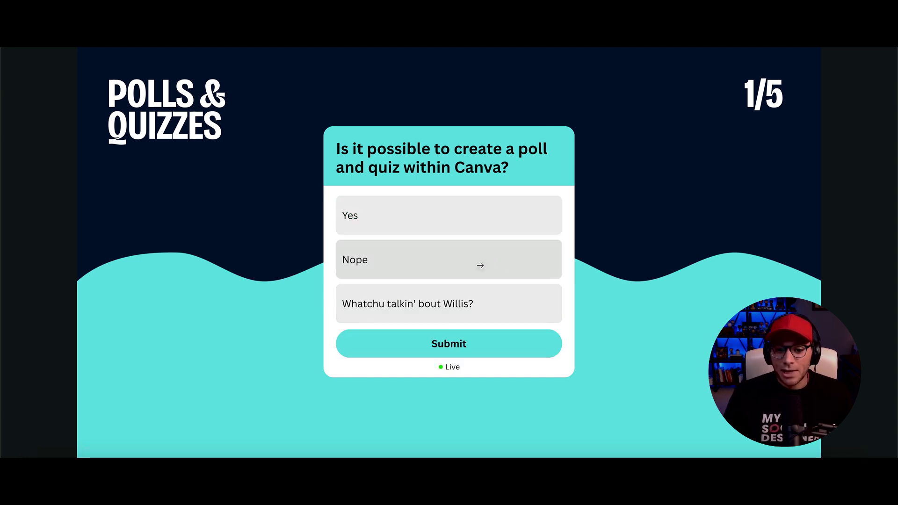
click(481, 266)
click(449, 344)
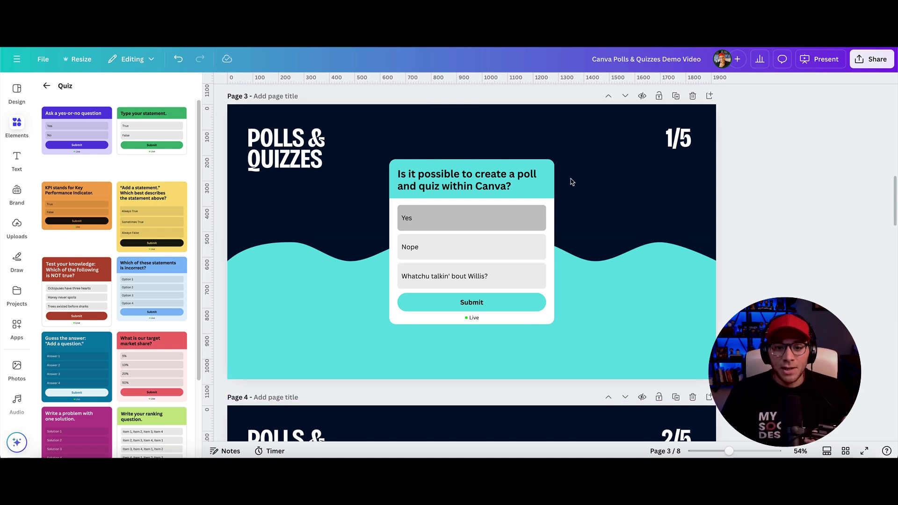
Select the Page 3 quiz card and view its submitted responses
click(530, 172)
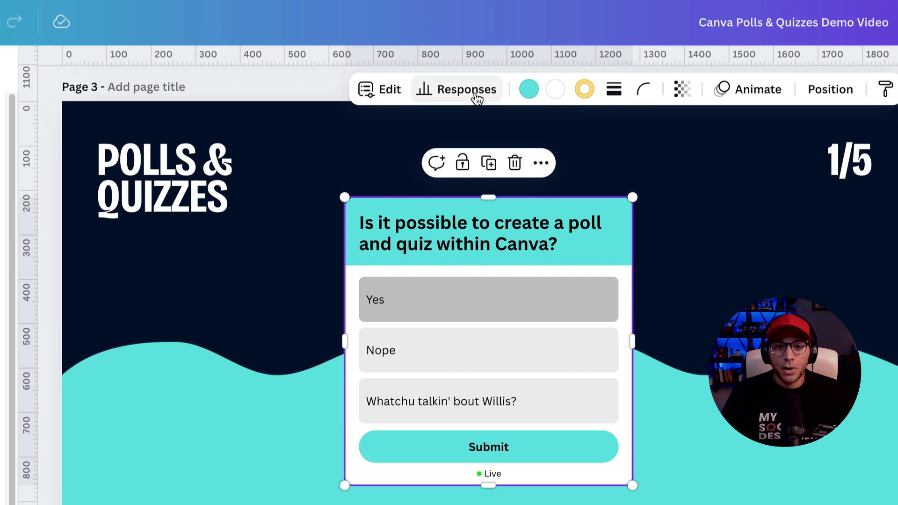
click(468, 90)
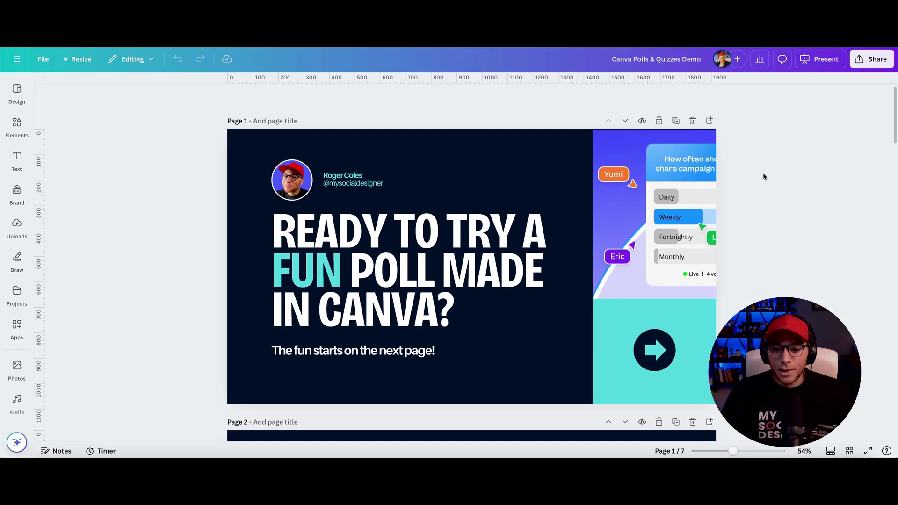
Scroll to Page 2 and review the vibe poll's 16 votes (5, 3, 5, 3)
scroll(763, 175, down, 5)
scroll(763, 172, down, 2)
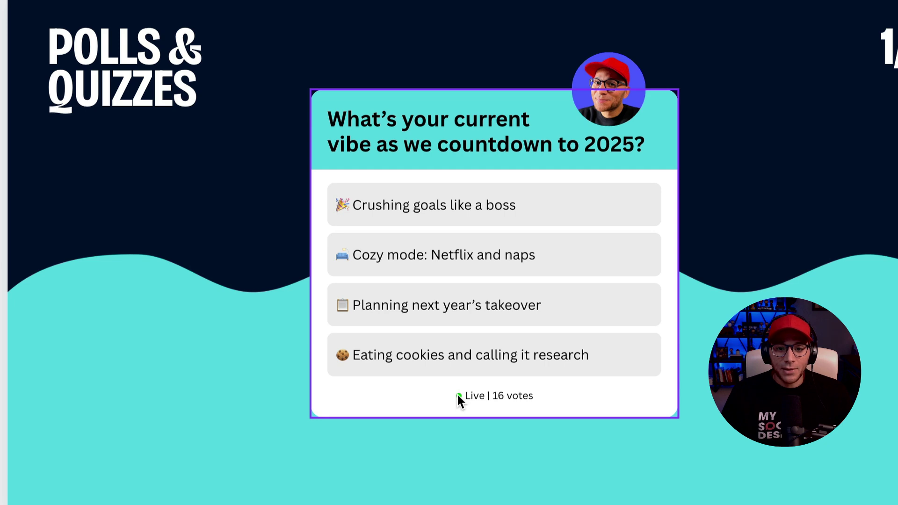
click(511, 106)
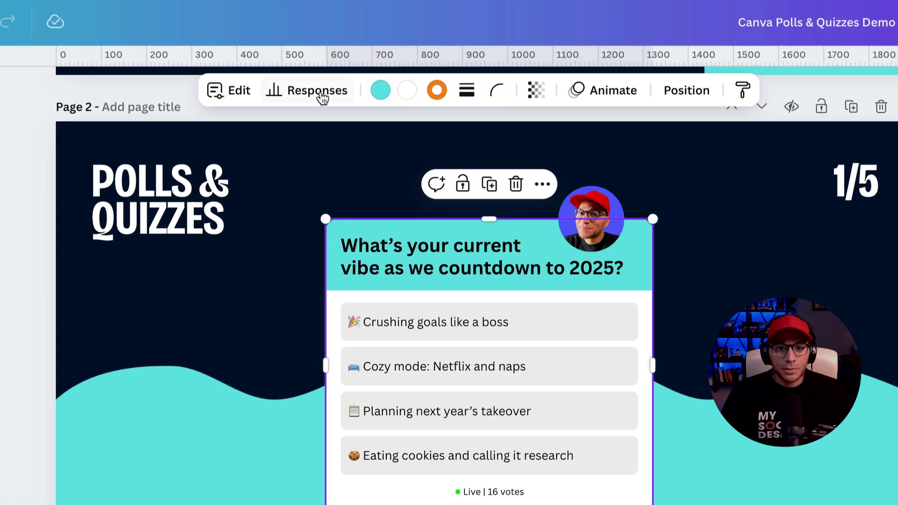
click(305, 94)
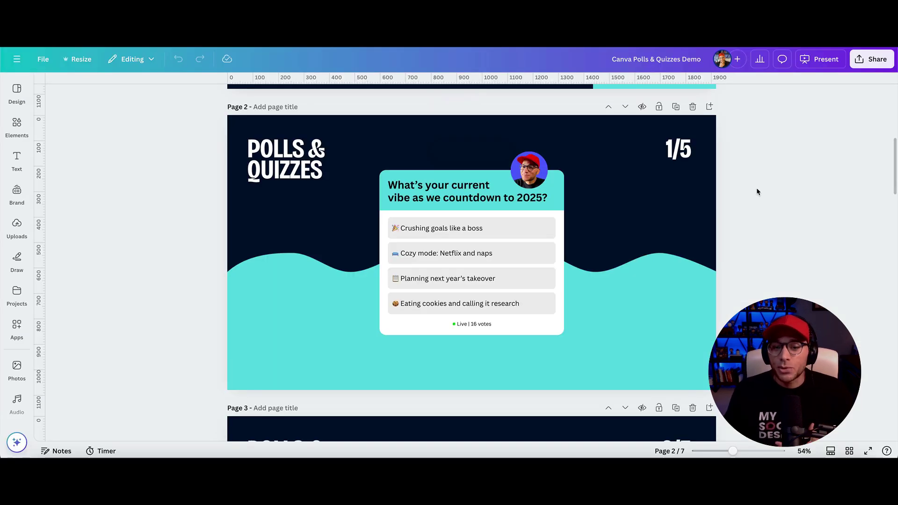
scroll(756, 195, down, 5)
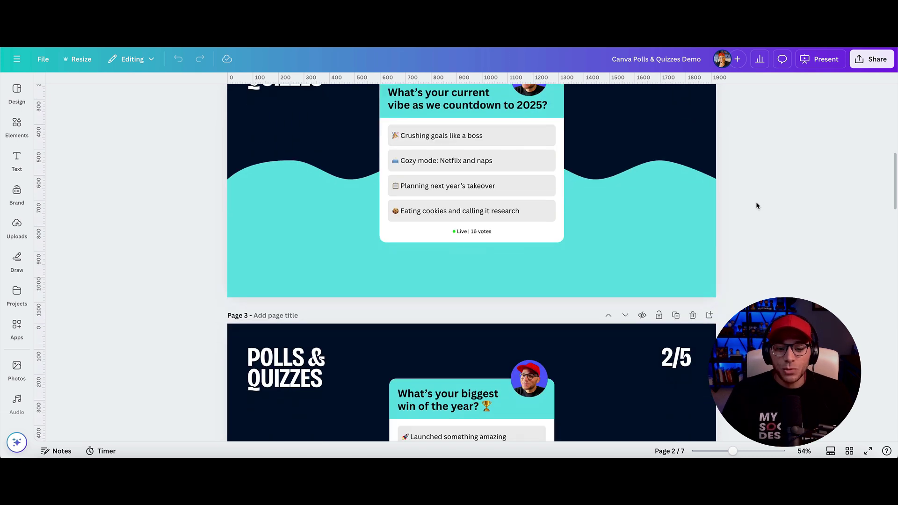
scroll(757, 207, down, 5)
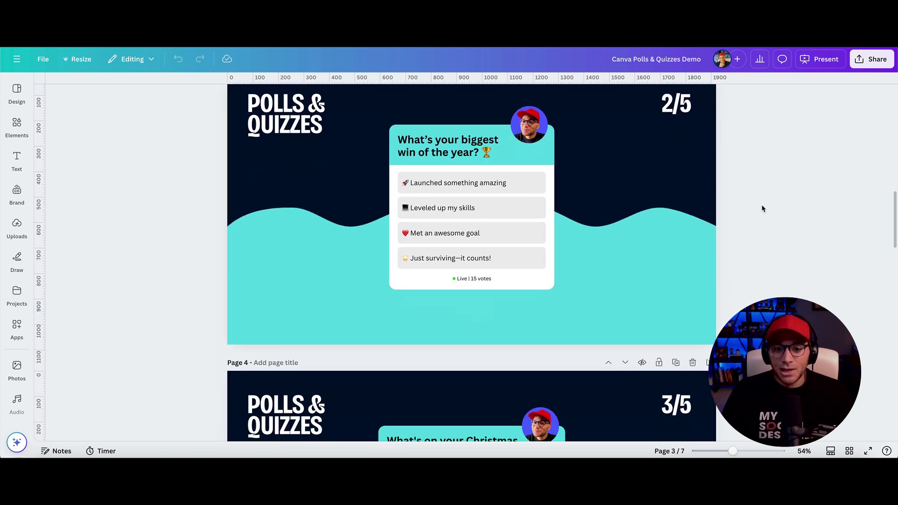
scroll(761, 207, down, 5)
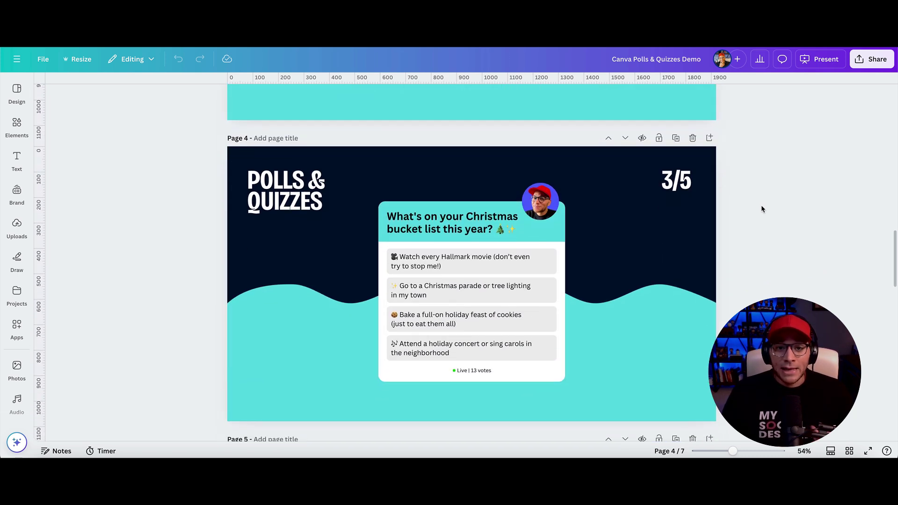
scroll(761, 209, down, 3)
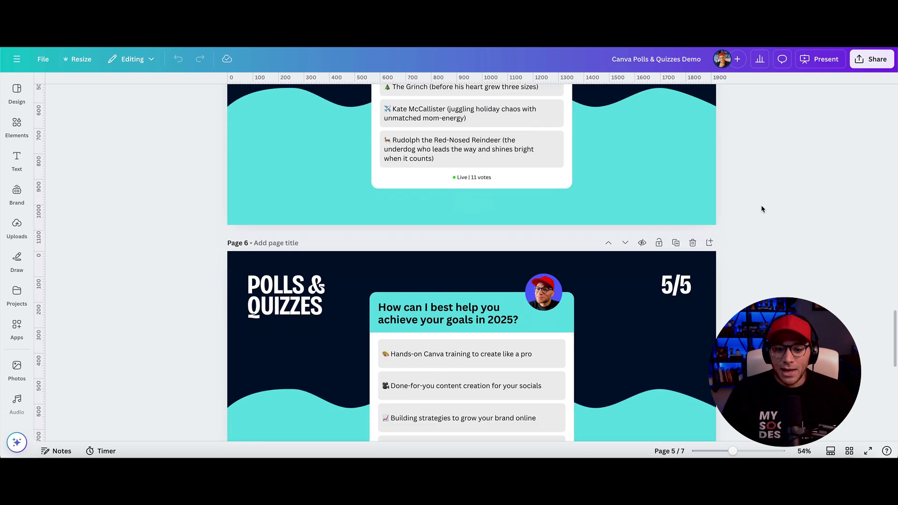
scroll(761, 206, down, 3)
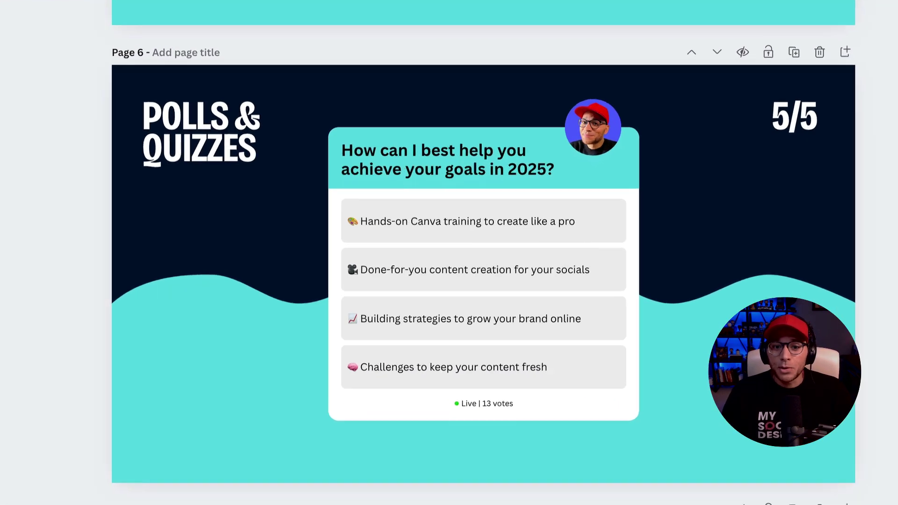